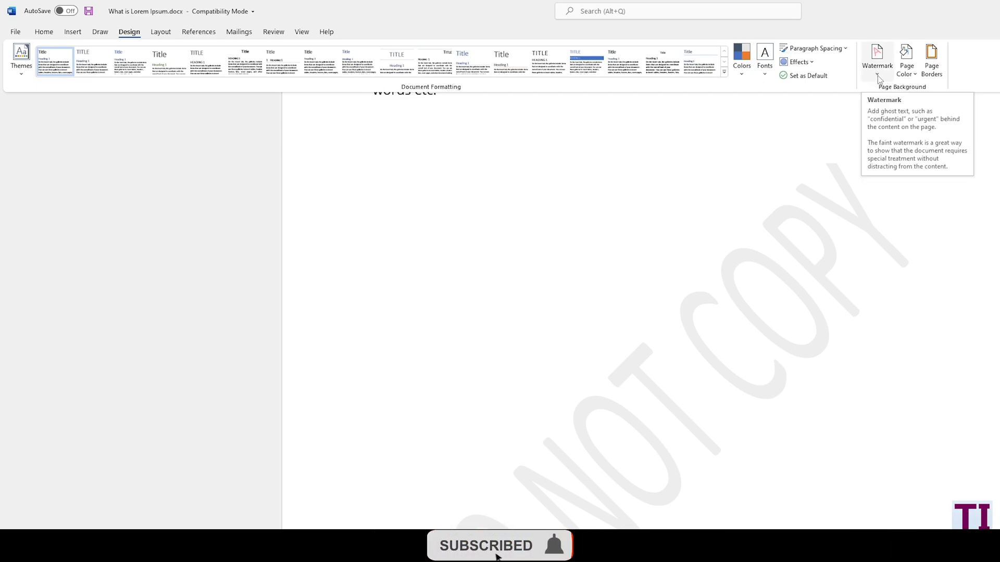
Step: Apply the built-in CONFIDENTIAL 1 watermark to the document
{"action": "left_click", "coordinate": [877, 76]}
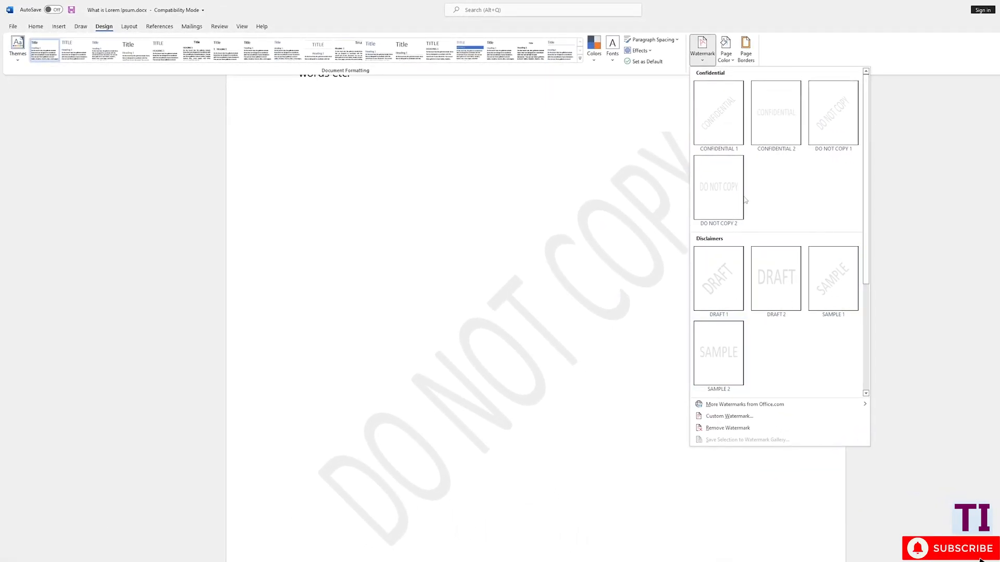
{"action": "left_click", "coordinate": [724, 122]}
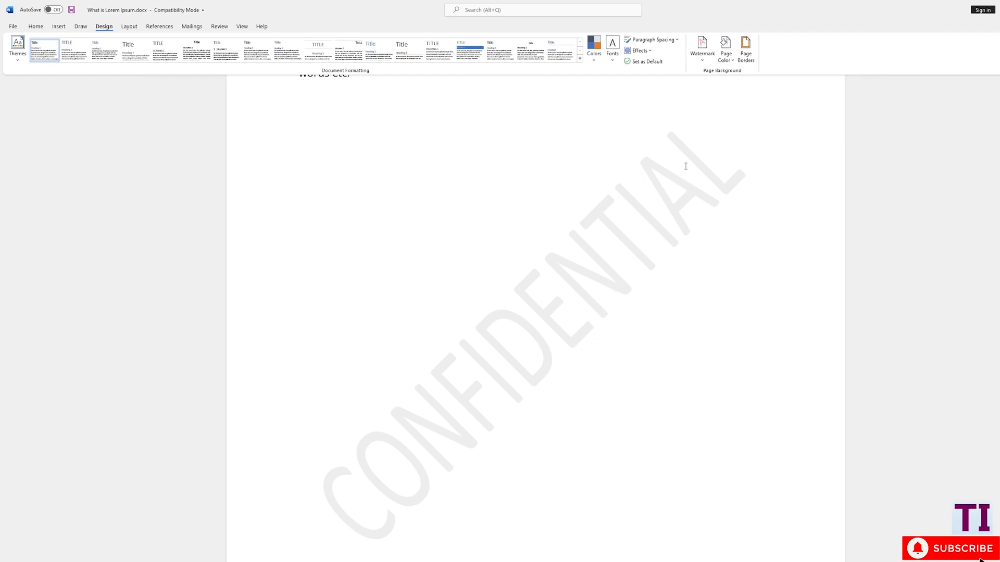
Step: Replace the watermark with a custom picture watermark using 2_MS.jpg from the Pictures folder, with automatic scale and washout
{"action": "left_click", "coordinate": [700, 57]}
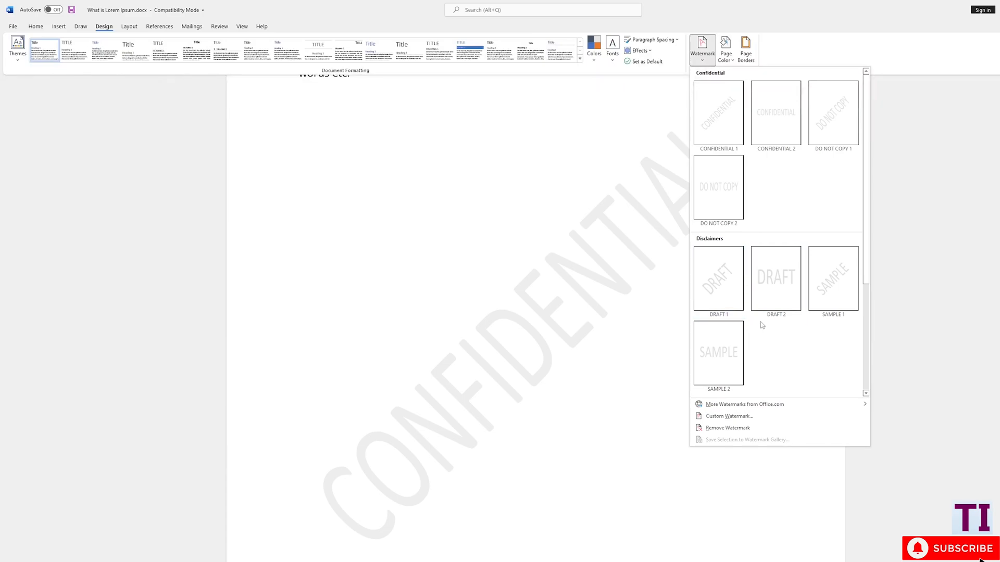
{"action": "left_click", "coordinate": [728, 417]}
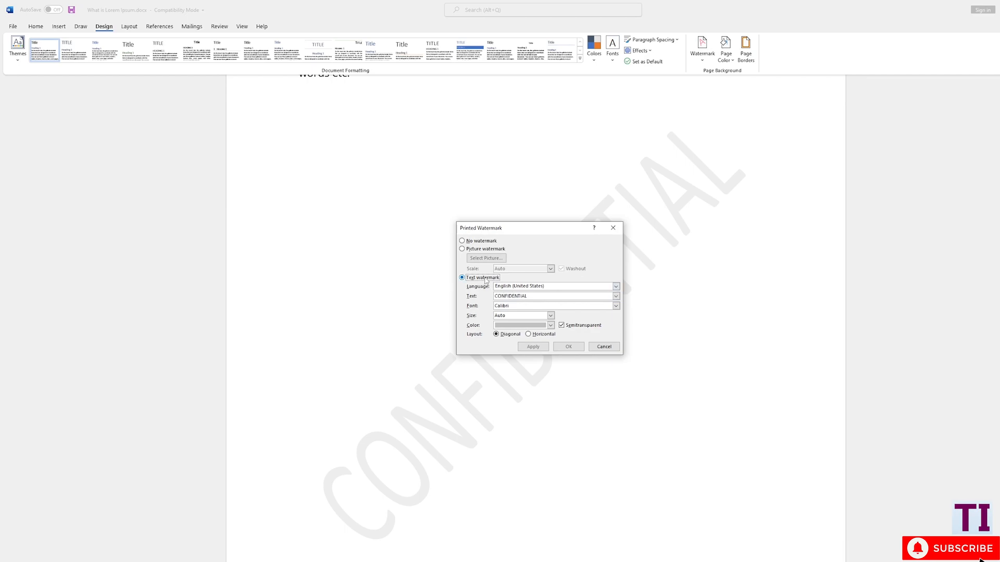
{"action": "left_click", "coordinate": [484, 243]}
{"action": "left_click", "coordinate": [488, 250]}
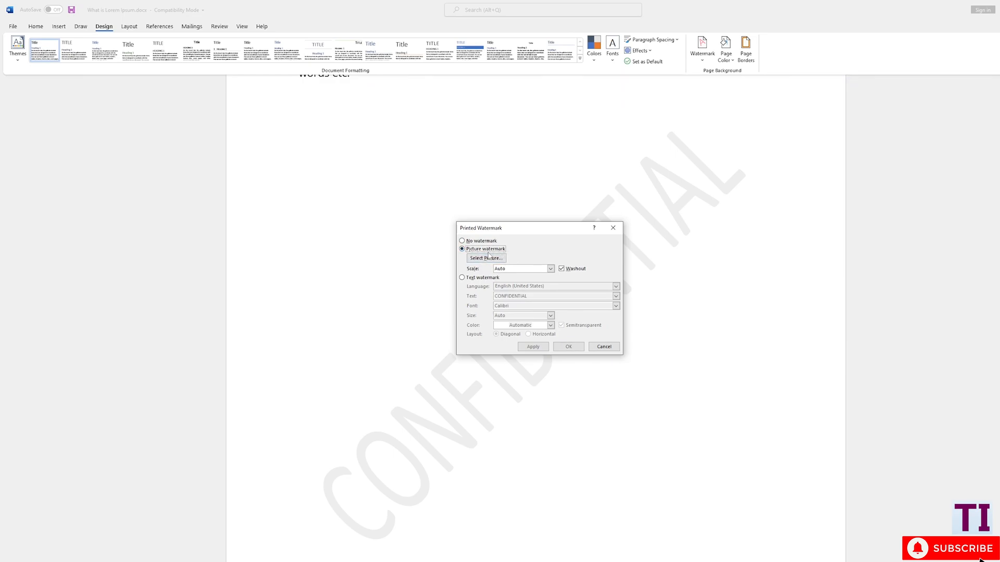
{"action": "left_click", "coordinate": [492, 262]}
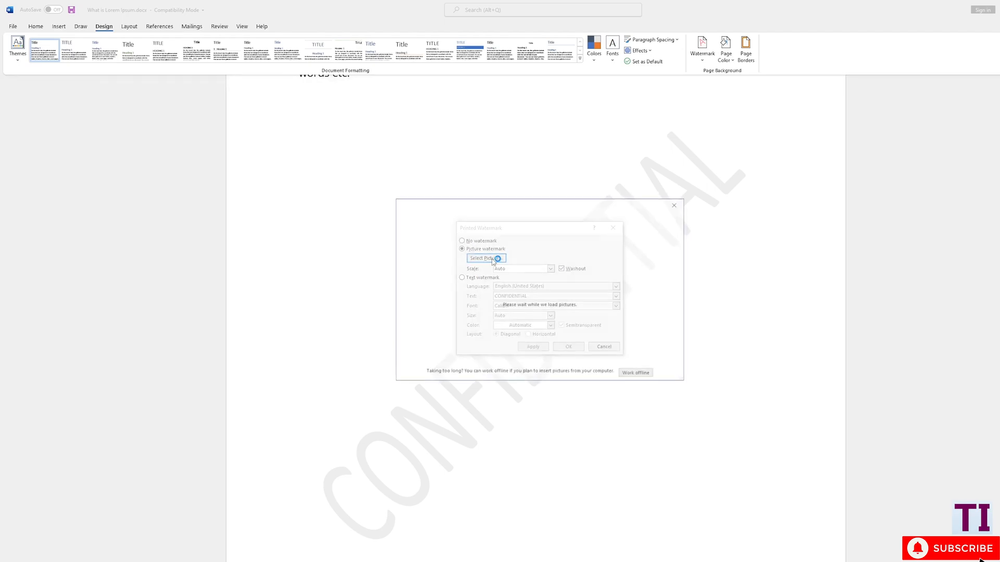
{"action": "left_click", "coordinate": [644, 375]}
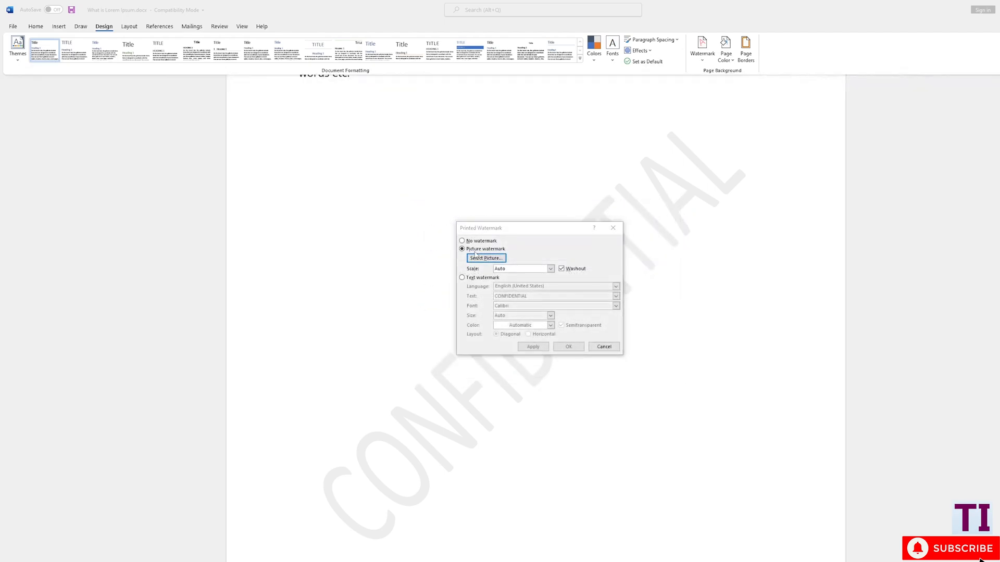
{"action": "left_click", "coordinate": [475, 256]}
{"action": "left_click", "coordinate": [785, 318]}
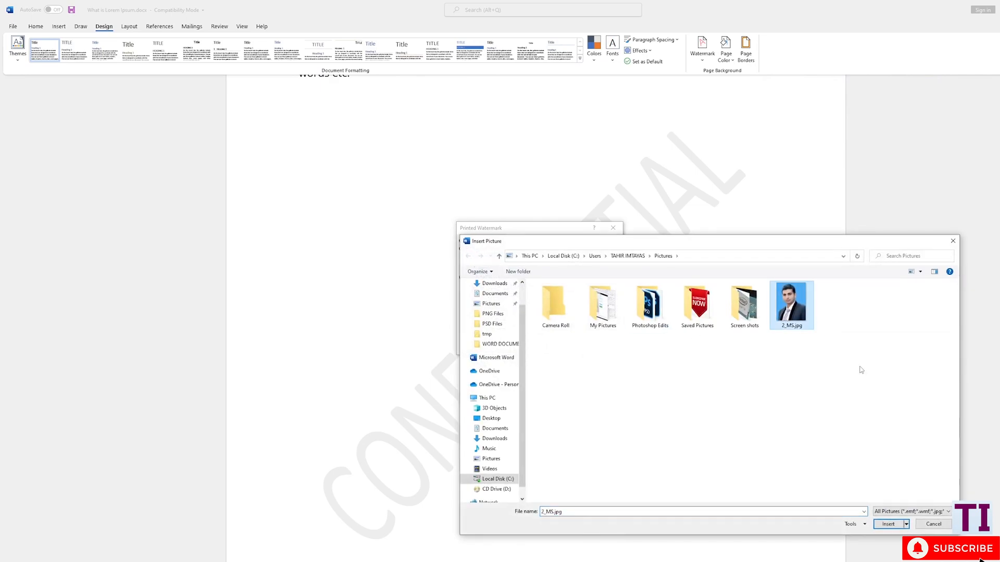
{"action": "left_click", "coordinate": [888, 525]}
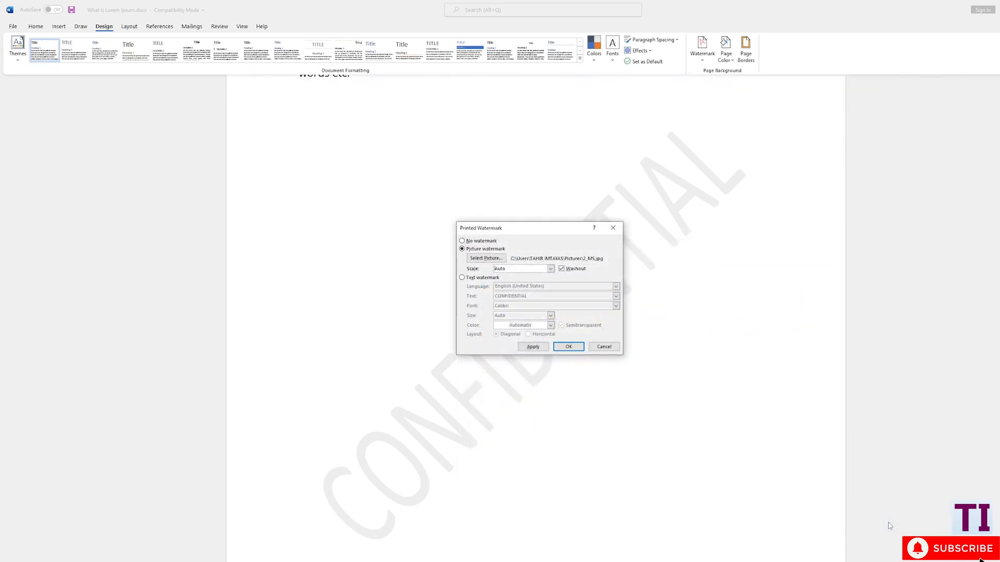
{"action": "left_click", "coordinate": [567, 346]}
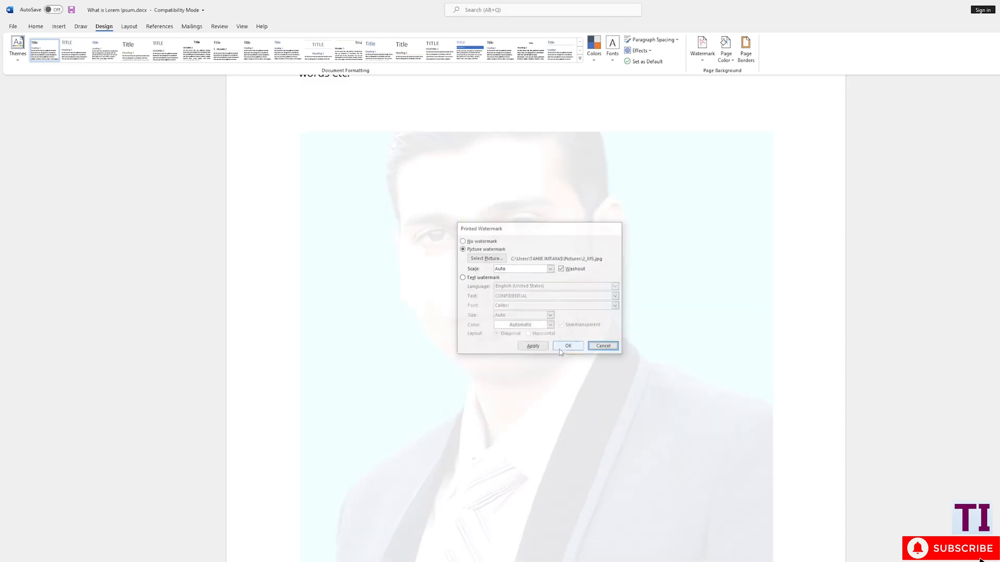
{"action": "scroll", "coordinate": [558, 343], "scroll_direction": "down", "scroll_amount": 5}
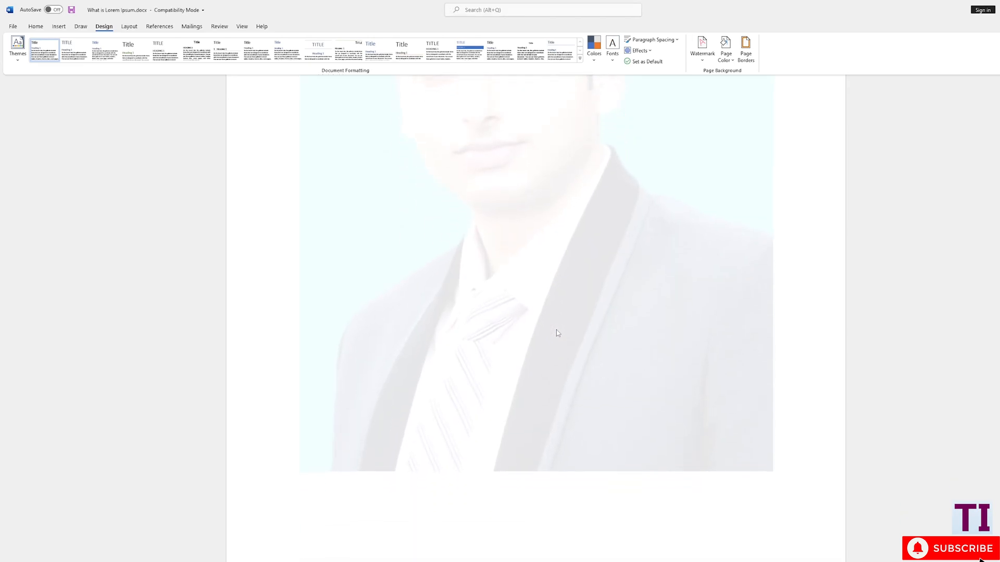
{"action": "scroll", "coordinate": [557, 333], "scroll_direction": "up", "scroll_amount": 4}
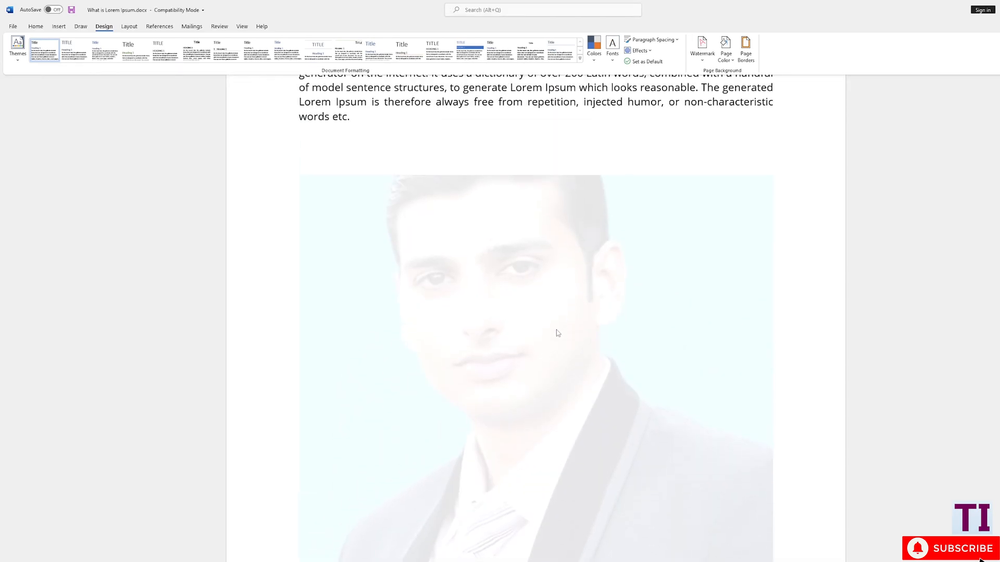
Step: Reopen the custom watermark settings and switch to a text watermark reading ASAP
{"action": "left_click", "coordinate": [707, 66]}
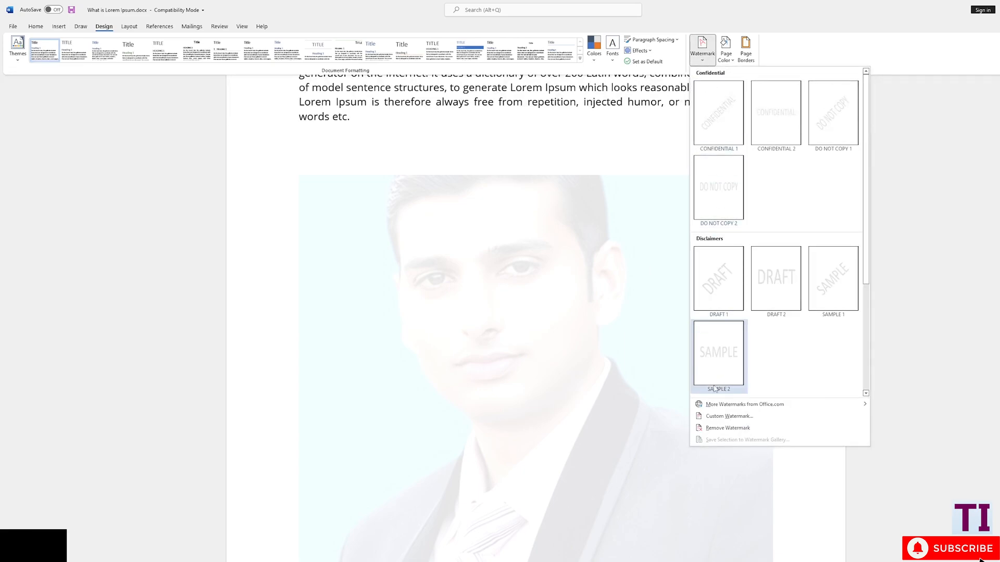
{"action": "left_click", "coordinate": [728, 417]}
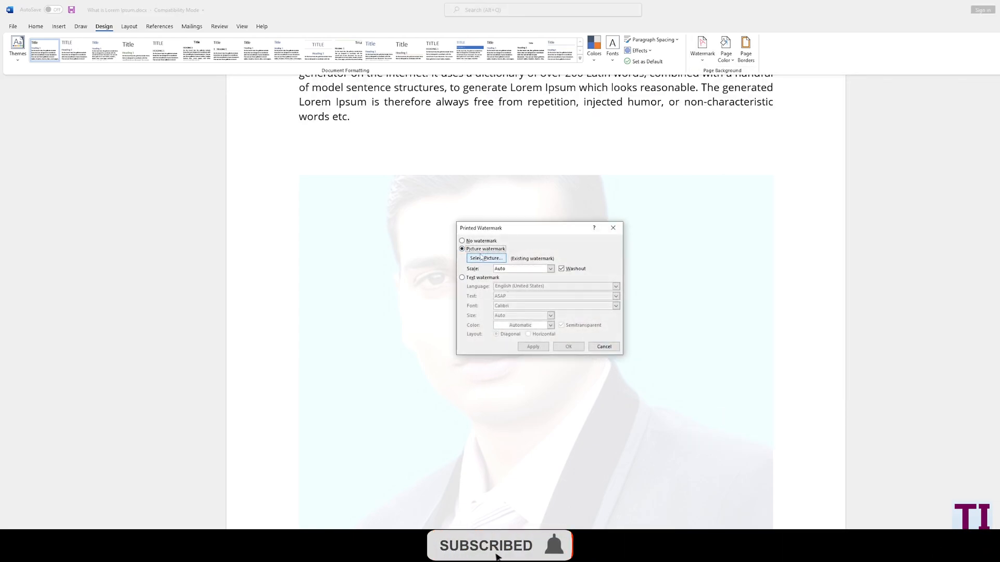
{"action": "left_click", "coordinate": [462, 279]}
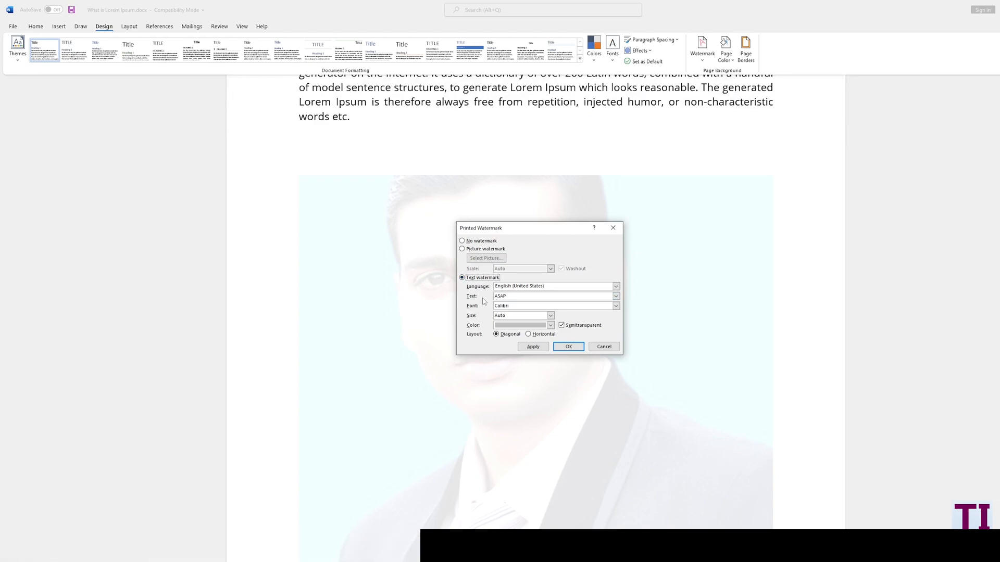
{"action": "key", "text": "Tab"}
{"action": "key", "text": "Tab"}
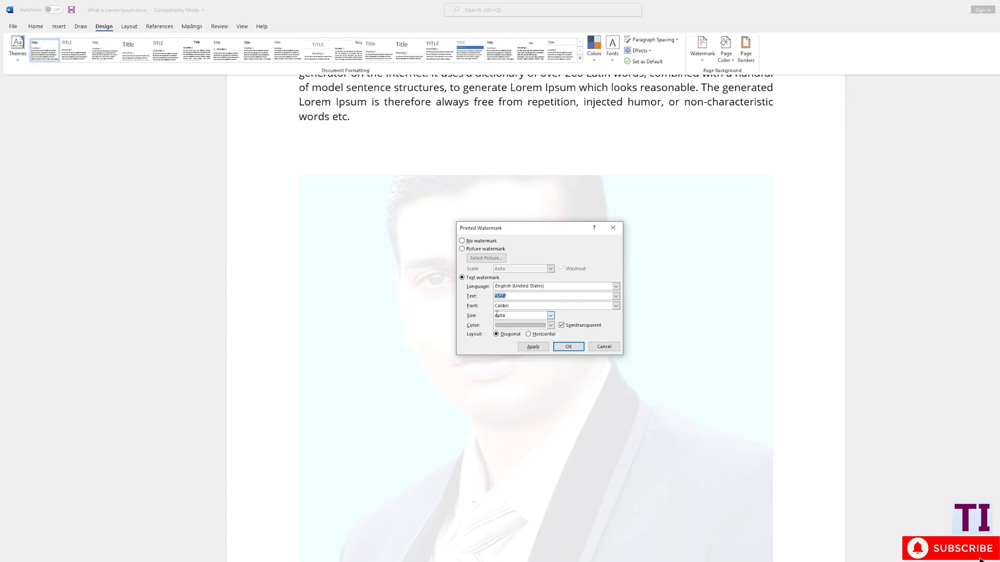
Step: Look through the available fonts and sizes for the text watermark, keeping Calibri and Auto
{"action": "left_click", "coordinate": [616, 306]}
{"action": "scroll", "coordinate": [570, 327], "scroll_direction": "down", "scroll_amount": 6}
{"action": "scroll", "coordinate": [566, 329], "scroll_direction": "up", "scroll_amount": 5}
{"action": "left_click", "coordinate": [480, 319]}
{"action": "left_click", "coordinate": [550, 315]}
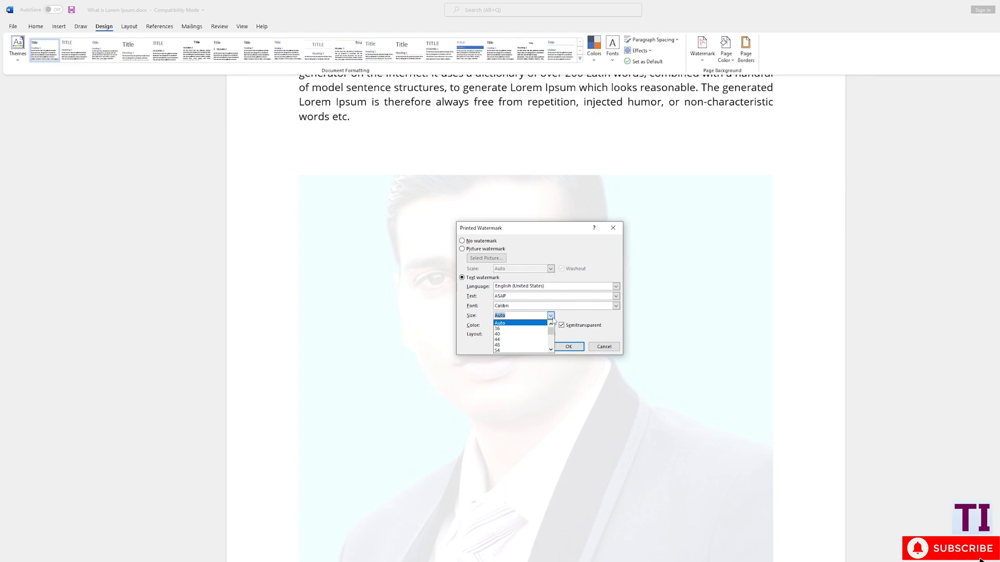
{"action": "left_click", "coordinate": [552, 318]}
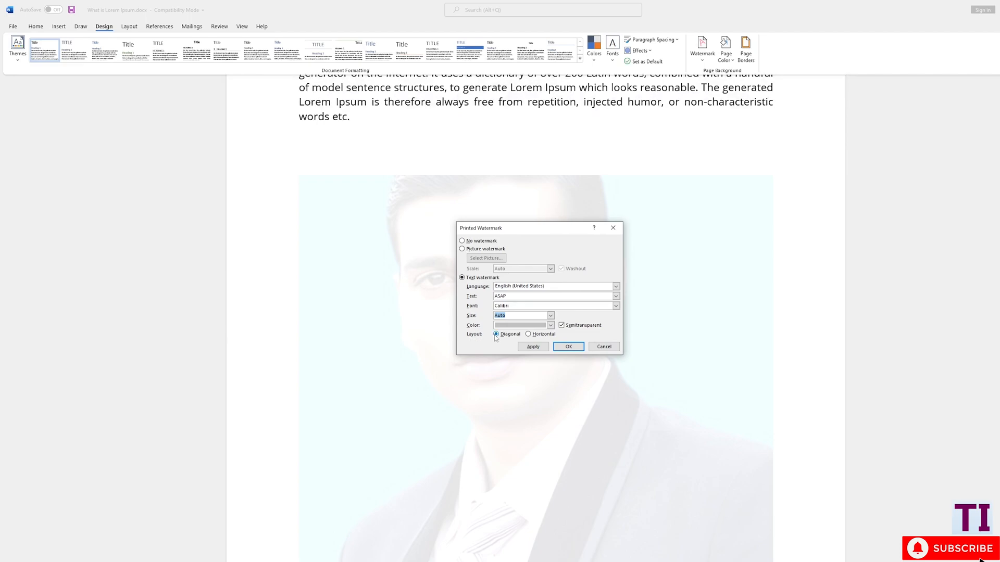
Step: Choose a gray theme color for the semitransparent diagonal ASAP watermark and apply it to the document
{"action": "left_click", "coordinate": [550, 325]}
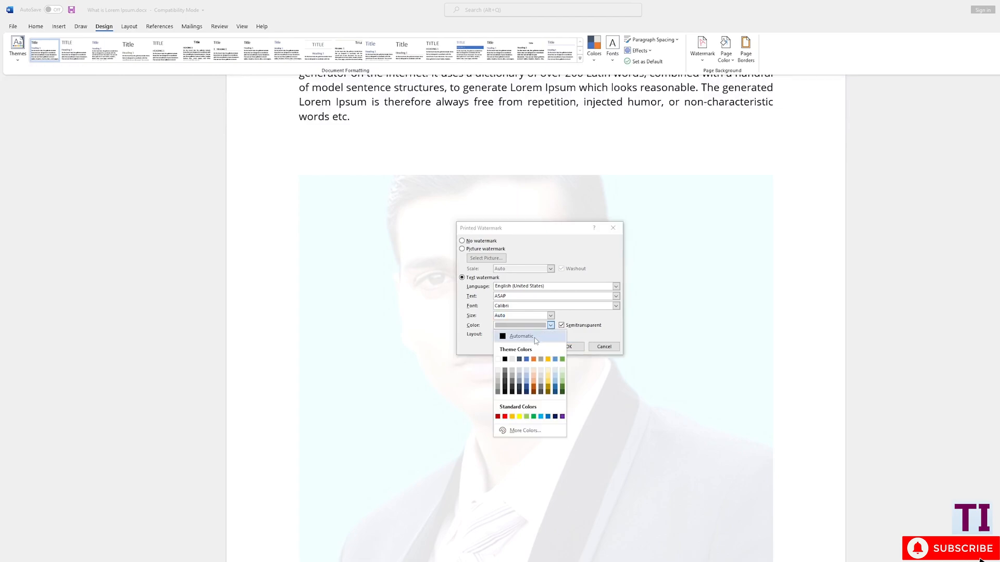
{"action": "left_click", "coordinate": [527, 383]}
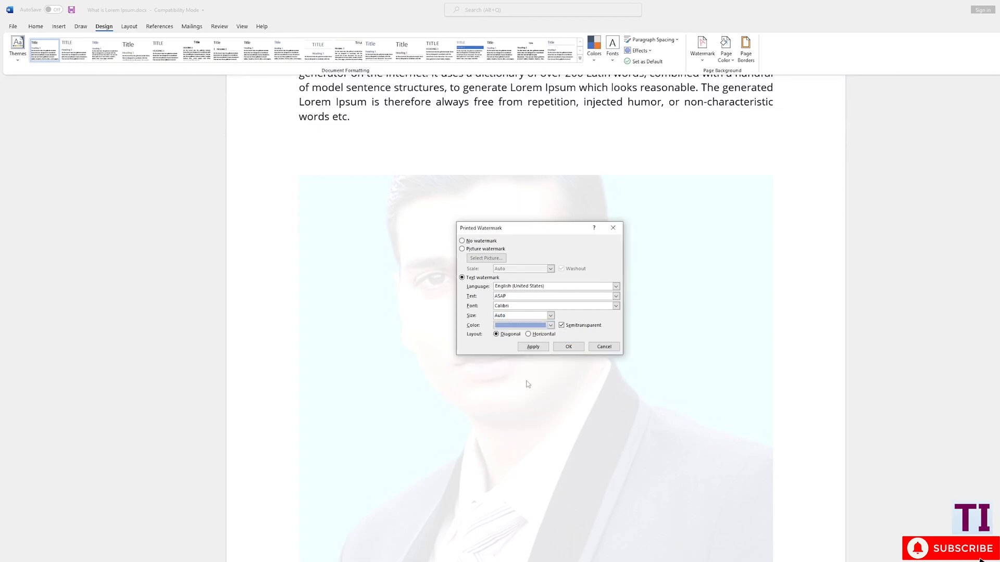
{"action": "left_click", "coordinate": [532, 346]}
{"action": "left_click", "coordinate": [551, 325]}
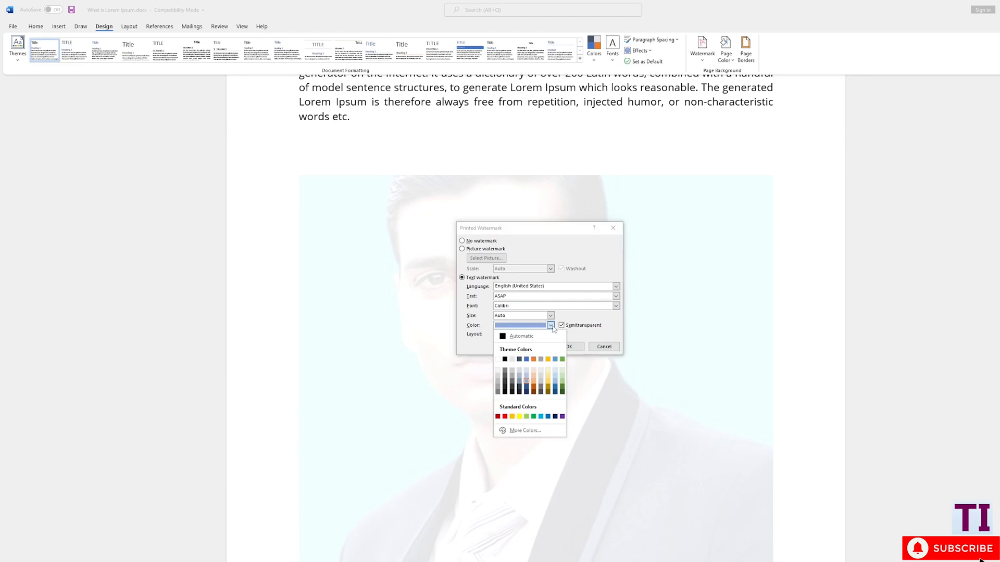
{"action": "left_click", "coordinate": [499, 381]}
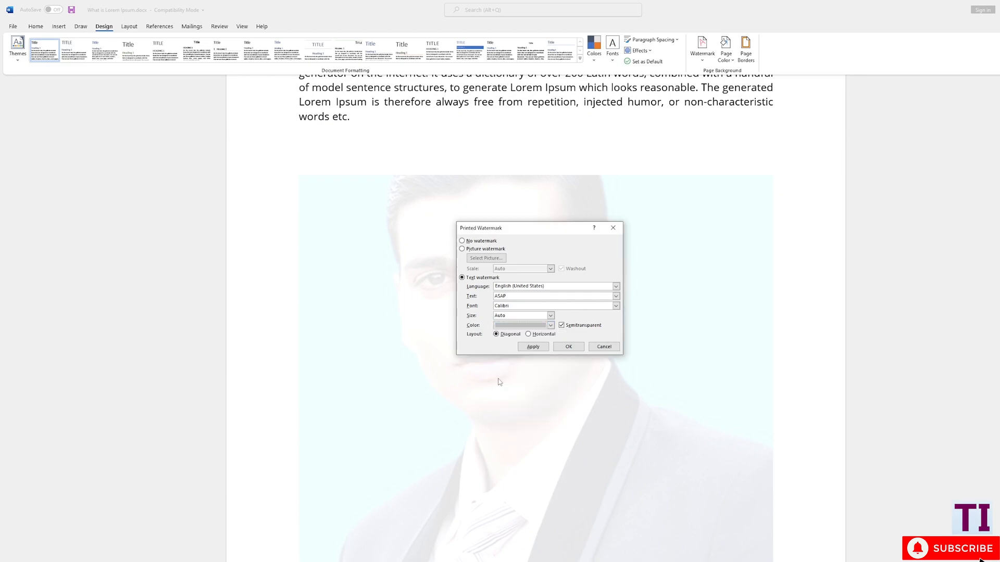
{"action": "left_click", "coordinate": [566, 346]}
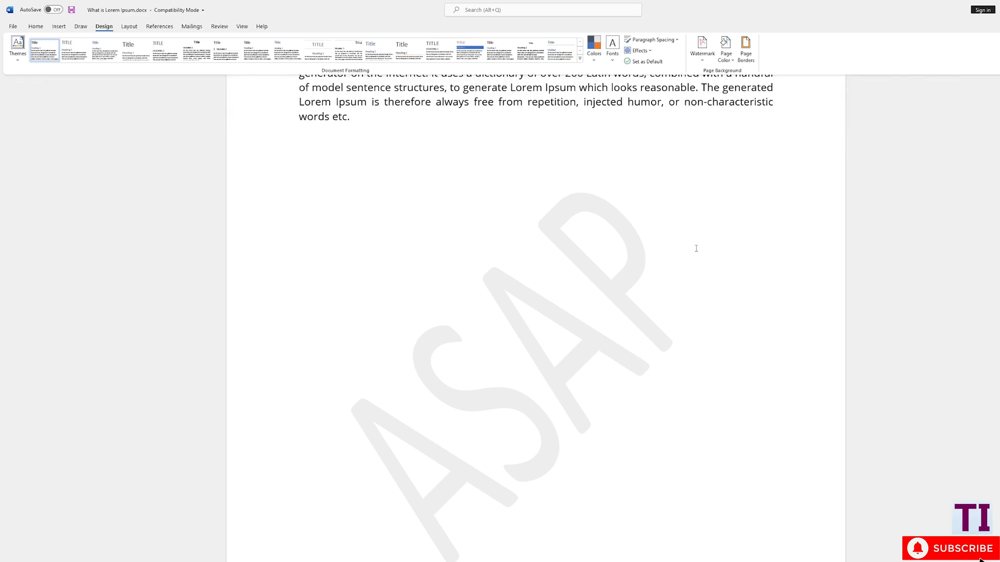
Step: Recolor the ASAP text watermark with a light blue-gray theme color
{"action": "left_click", "coordinate": [703, 52]}
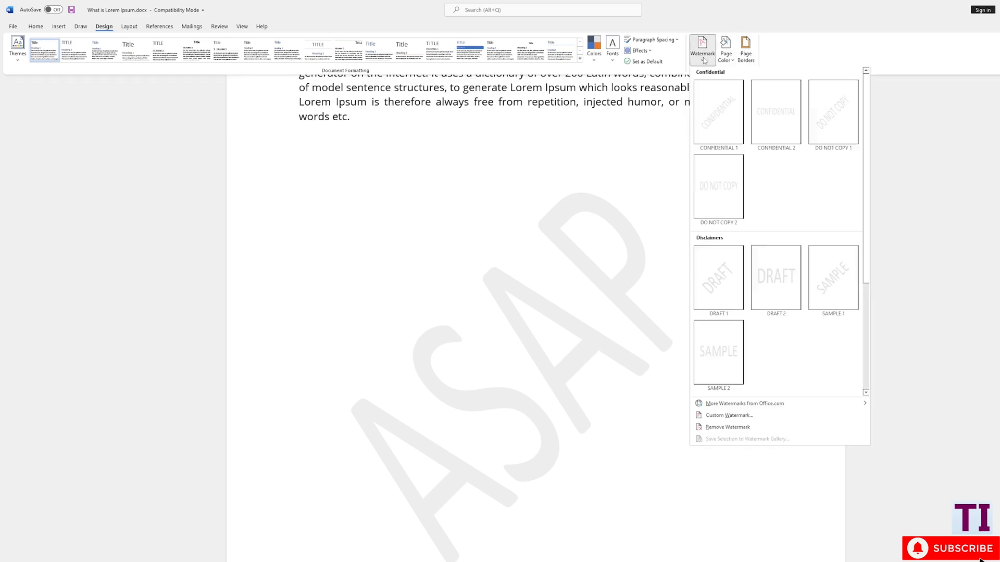
{"action": "left_click", "coordinate": [728, 416]}
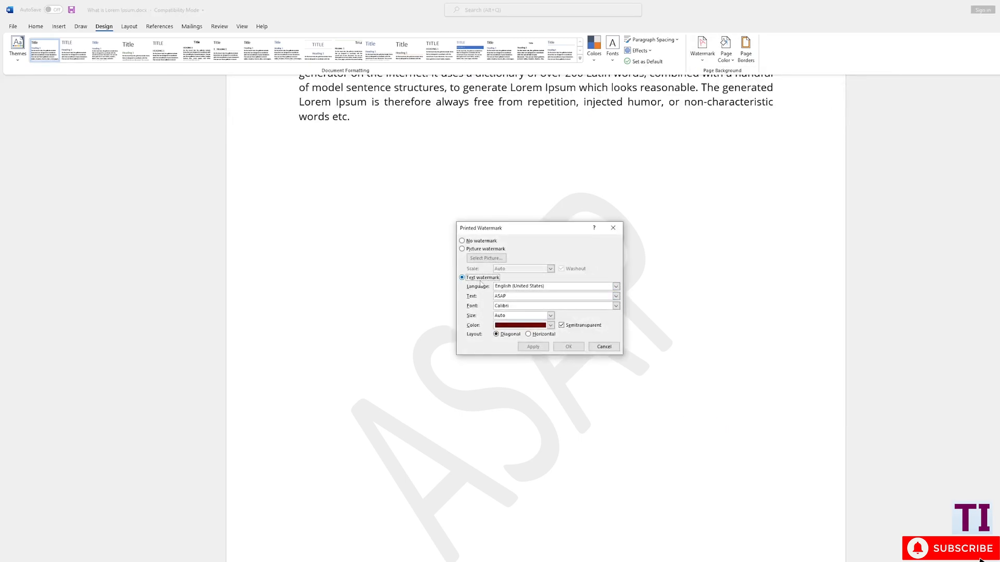
{"action": "left_click", "coordinate": [550, 324]}
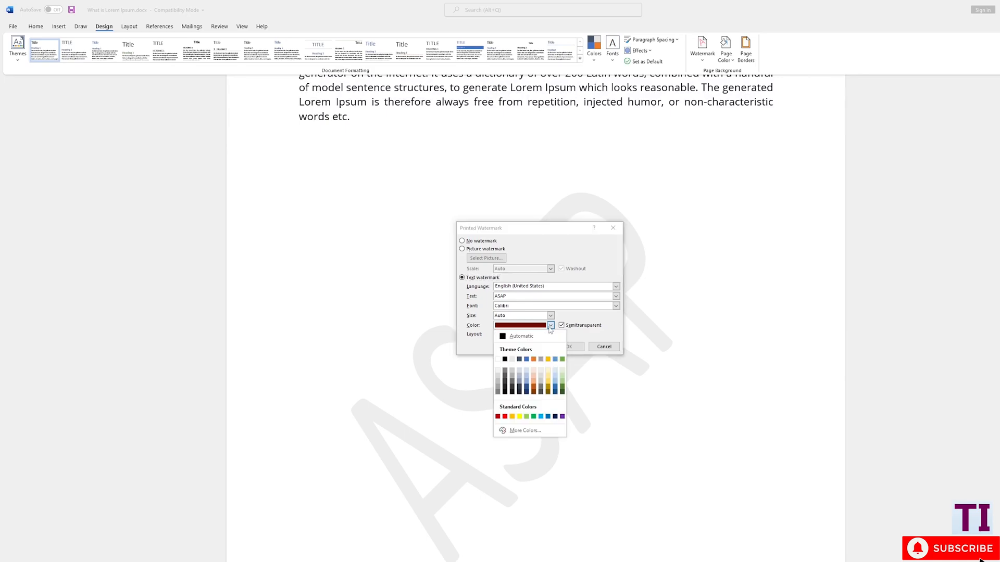
{"action": "left_click", "coordinate": [510, 378]}
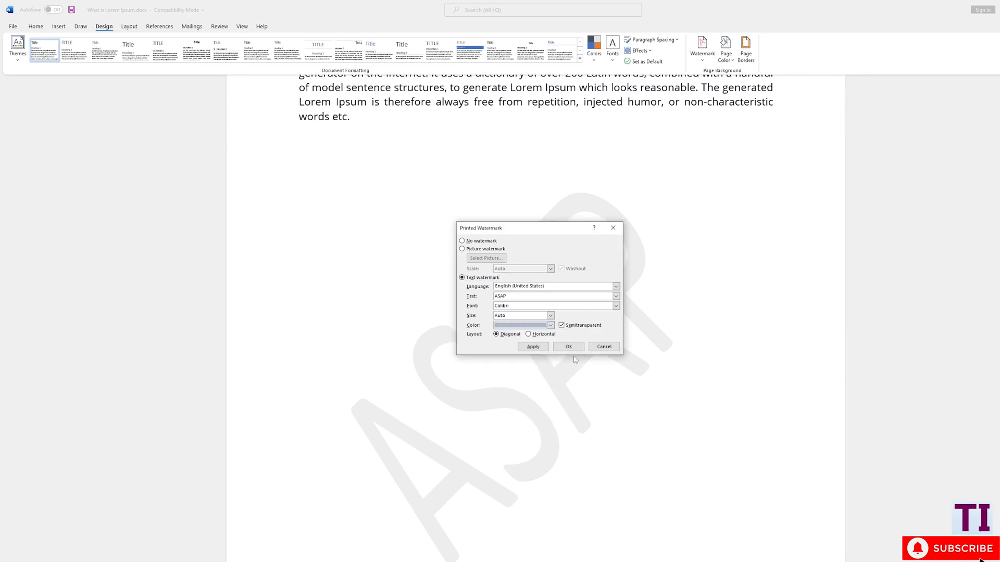
{"action": "left_click", "coordinate": [568, 347]}
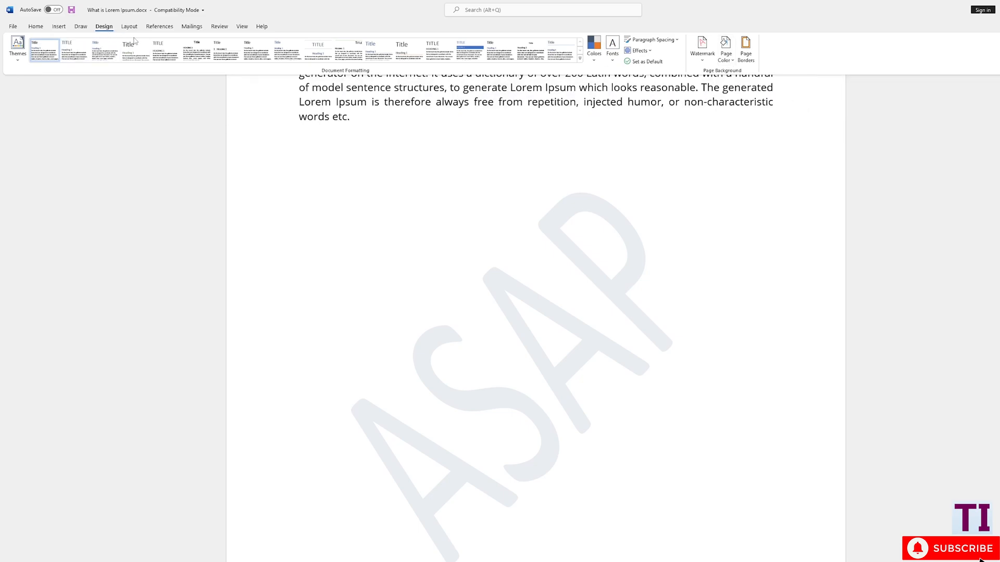
Step: Examine the standard and custom color choices for the page background without applying one
{"action": "left_click", "coordinate": [728, 63]}
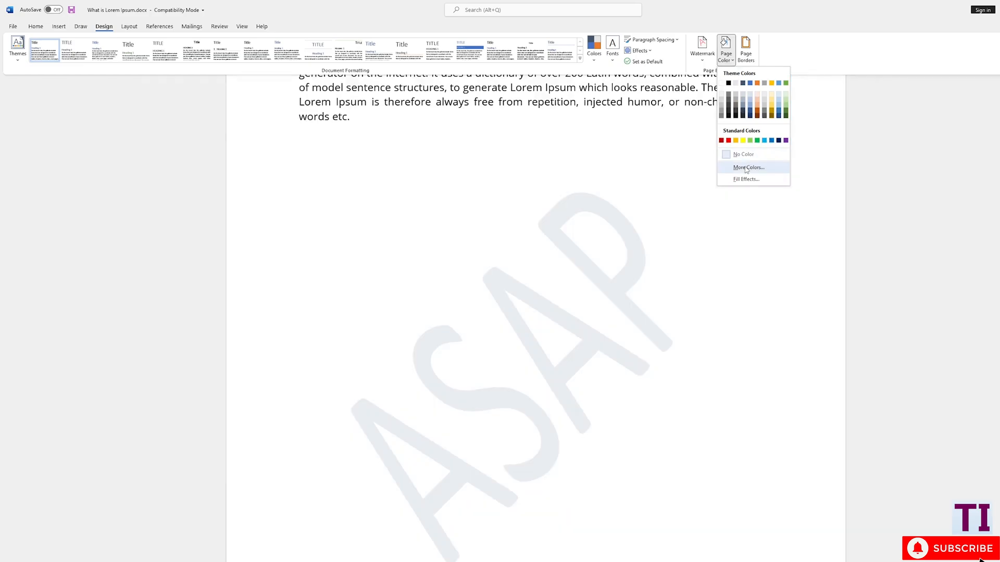
{"action": "left_click", "coordinate": [748, 168]}
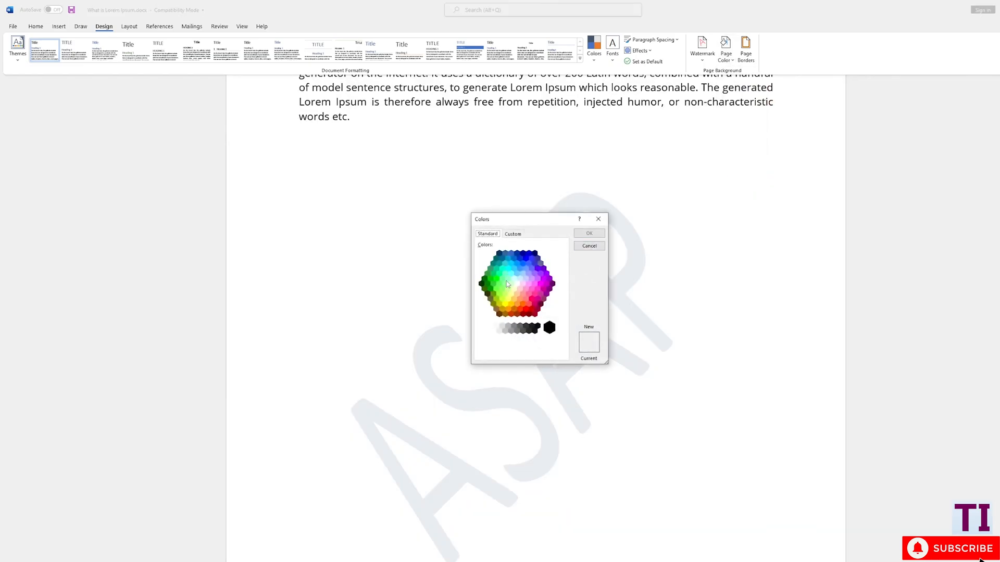
{"action": "left_click", "coordinate": [514, 234]}
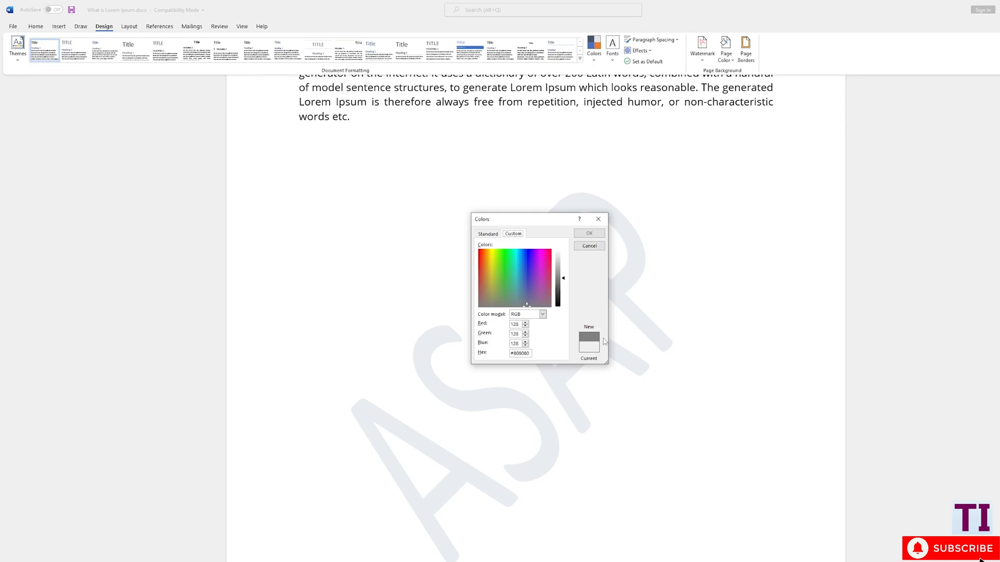
{"action": "left_click", "coordinate": [589, 245]}
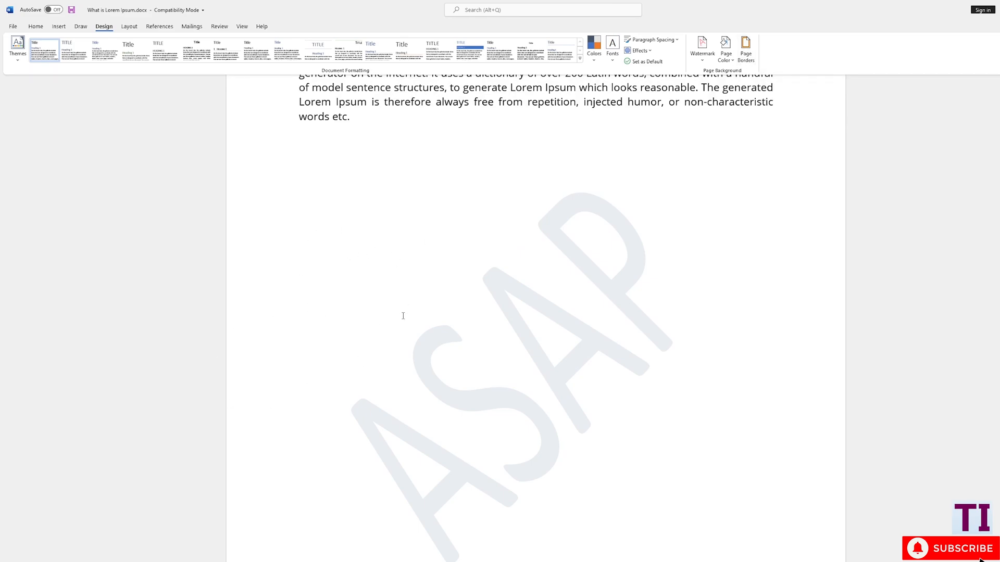
Step: Apply a Box page border with a solid 1 pt line in the automatic color to the whole document
{"action": "left_click", "coordinate": [746, 52]}
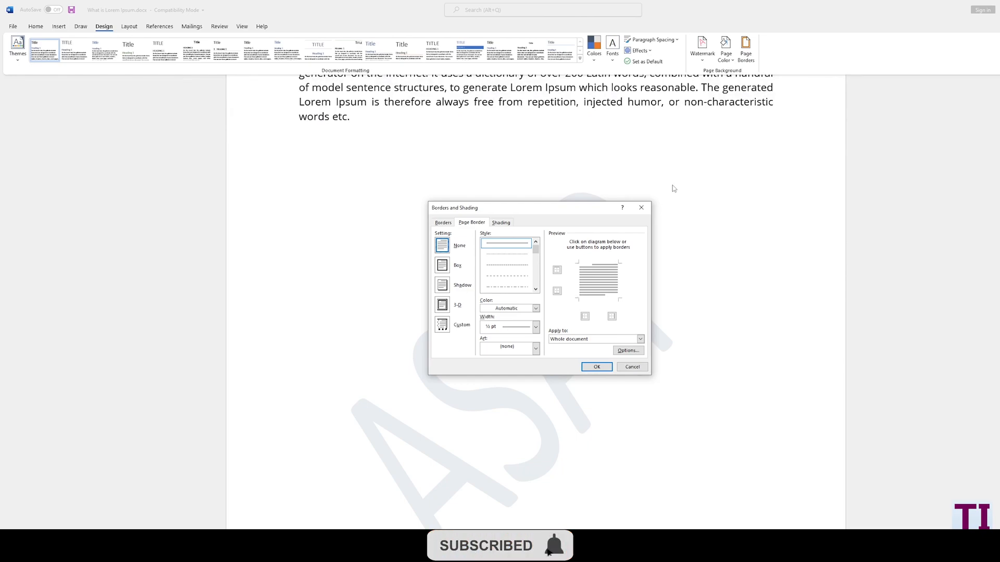
{"action": "left_click", "coordinate": [514, 266]}
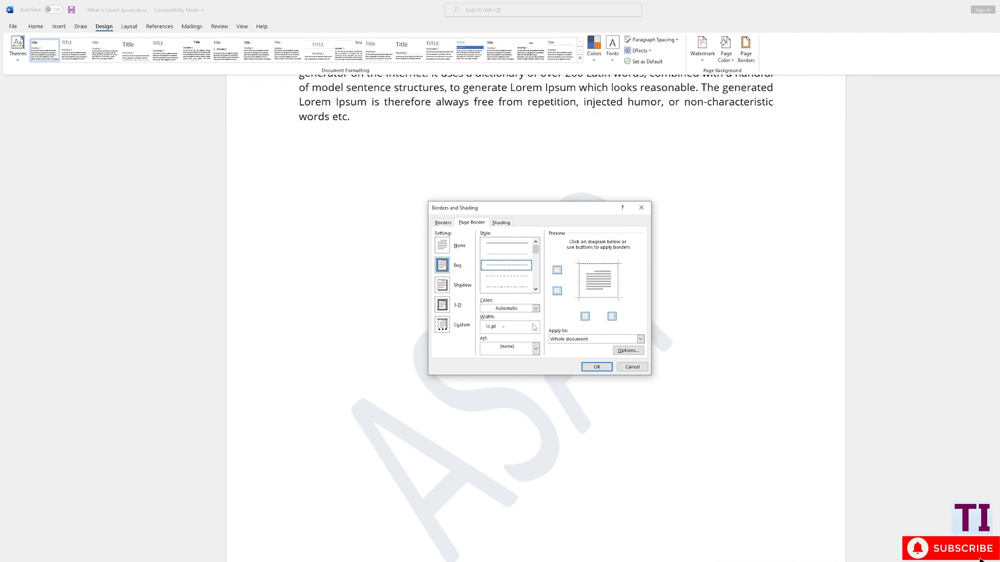
{"action": "left_click", "coordinate": [519, 246]}
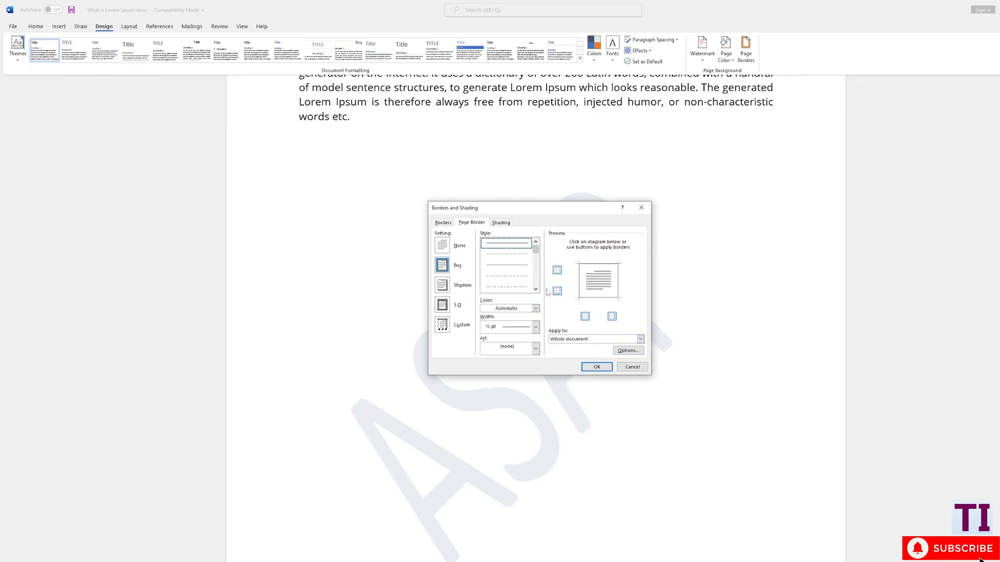
{"action": "left_click", "coordinate": [535, 328]}
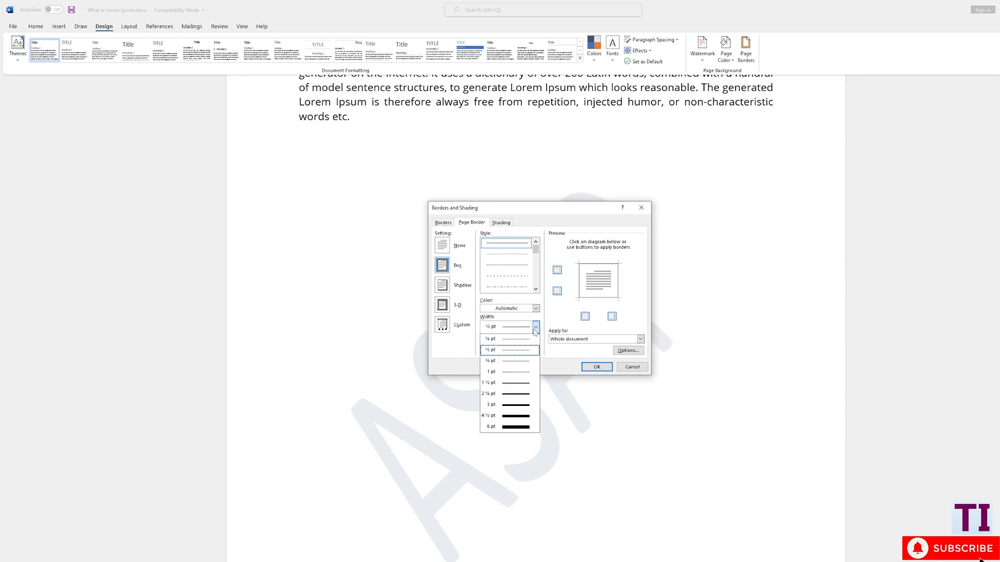
{"action": "left_click", "coordinate": [511, 373]}
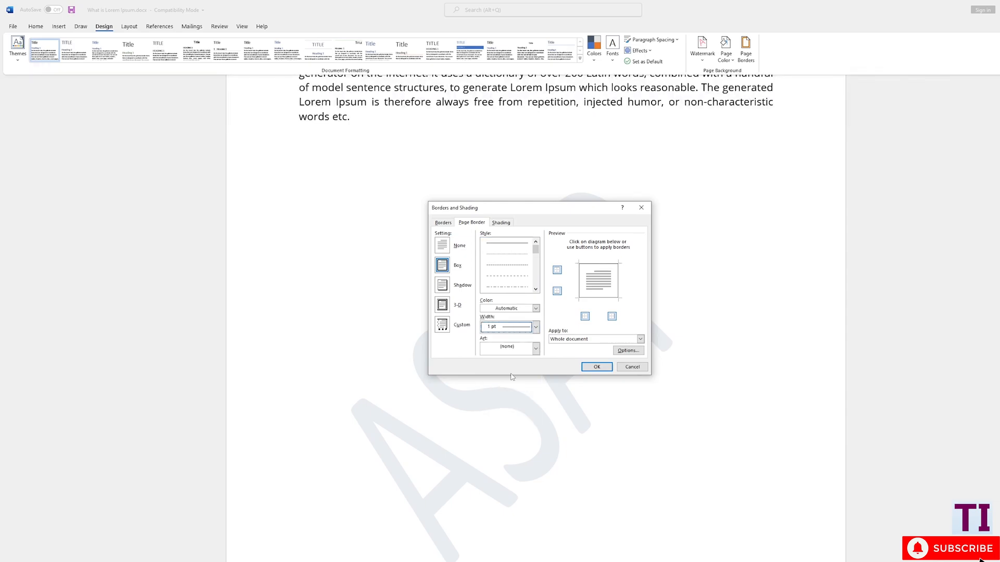
{"action": "left_click", "coordinate": [597, 367]}
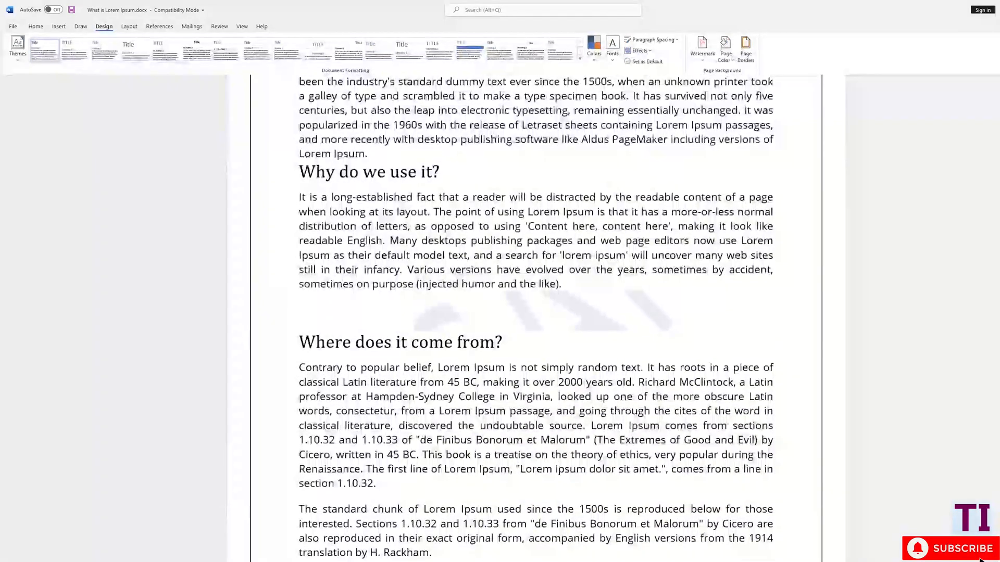
{"action": "scroll", "coordinate": [527, 328], "scroll_direction": "down", "scroll_amount": 4}
{"action": "scroll", "coordinate": [527, 328], "scroll_direction": "down", "scroll_amount": 9}
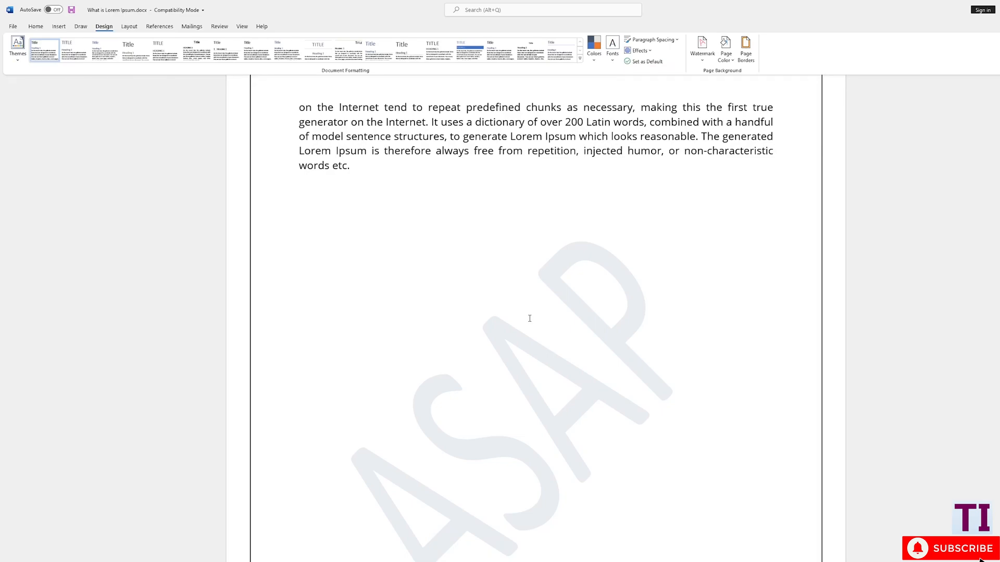
Step: Change the page border to the Shadow setting with a thin-thick-thin triple-line style in standard light blue for the whole document
{"action": "left_click", "coordinate": [745, 53]}
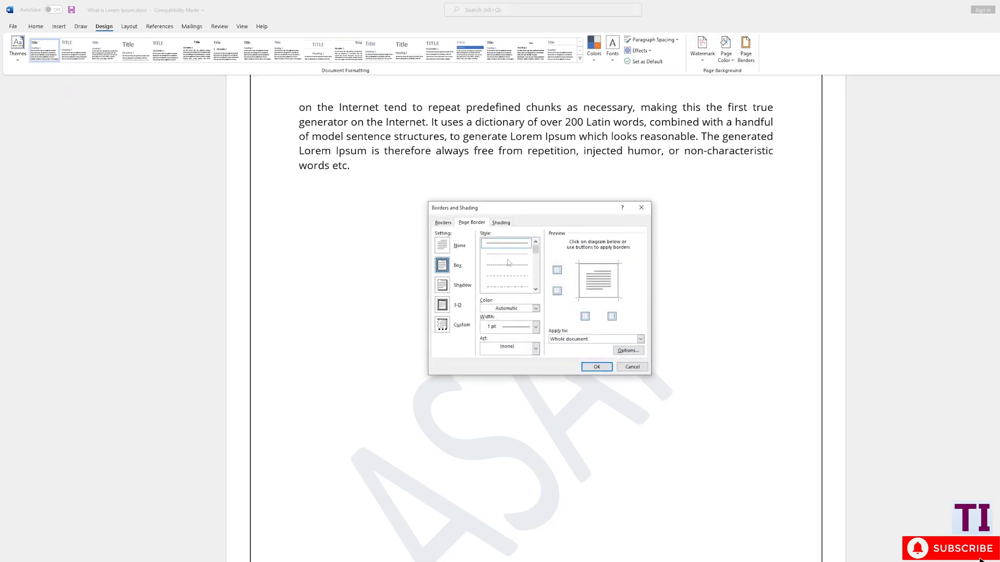
{"action": "left_click", "coordinate": [443, 285]}
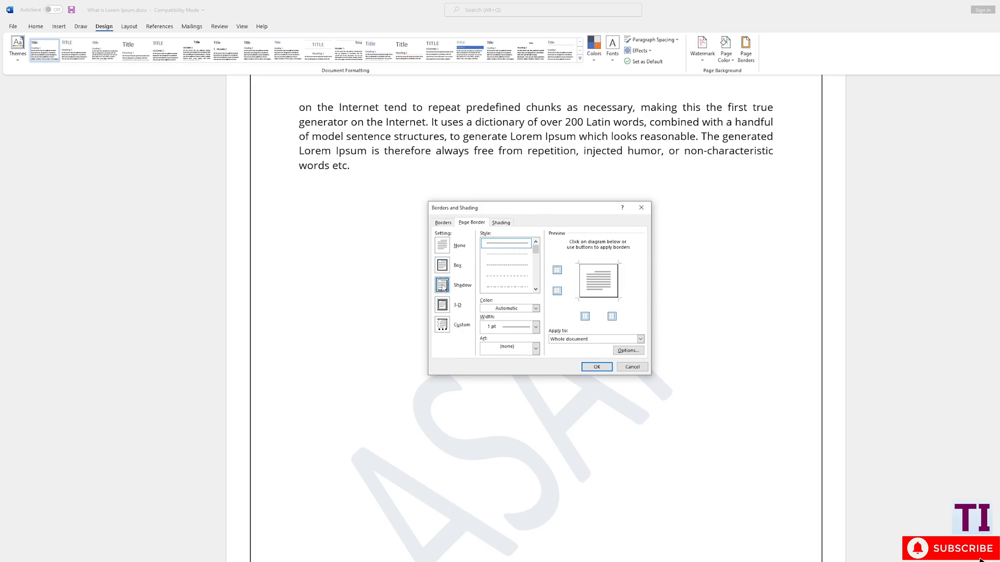
{"action": "scroll", "coordinate": [530, 264], "scroll_direction": "down", "scroll_amount": 3}
{"action": "left_click", "coordinate": [509, 288]}
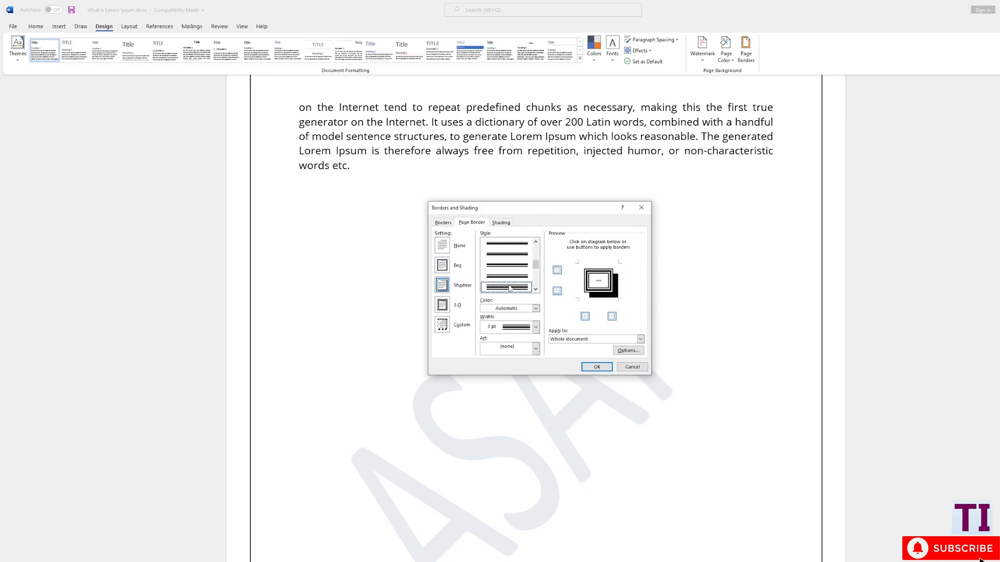
{"action": "left_click", "coordinate": [535, 309]}
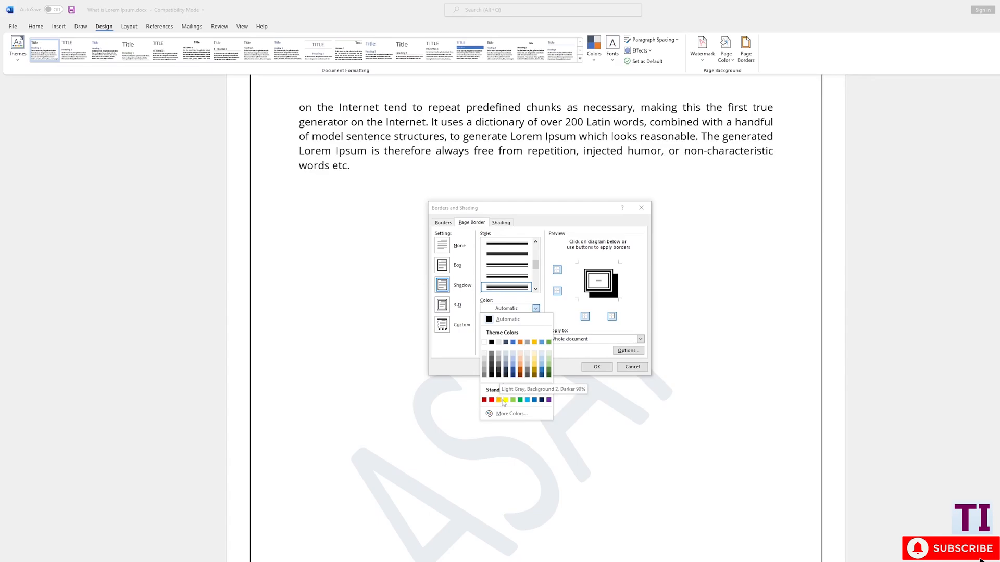
{"action": "left_click", "coordinate": [527, 400]}
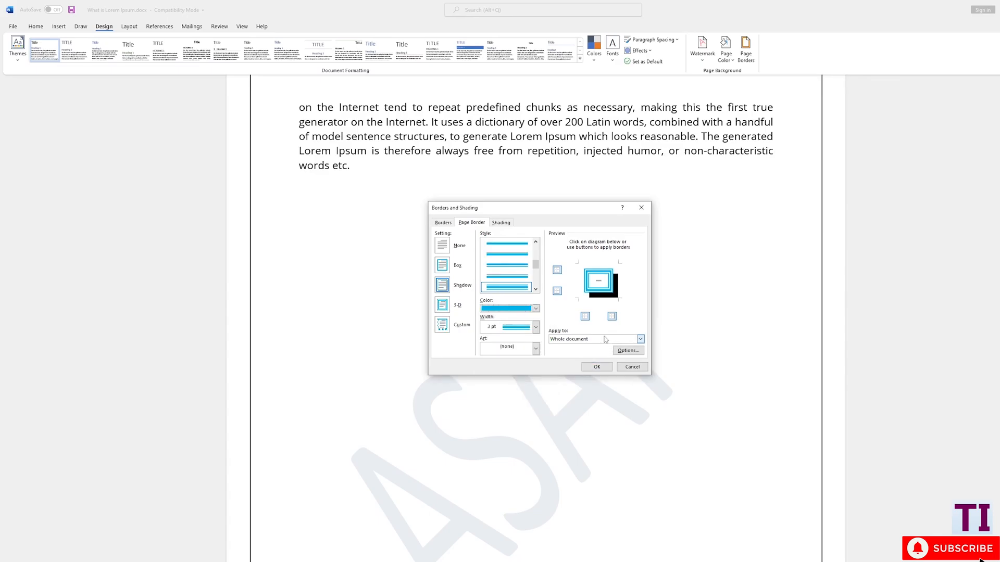
{"action": "left_click", "coordinate": [597, 367]}
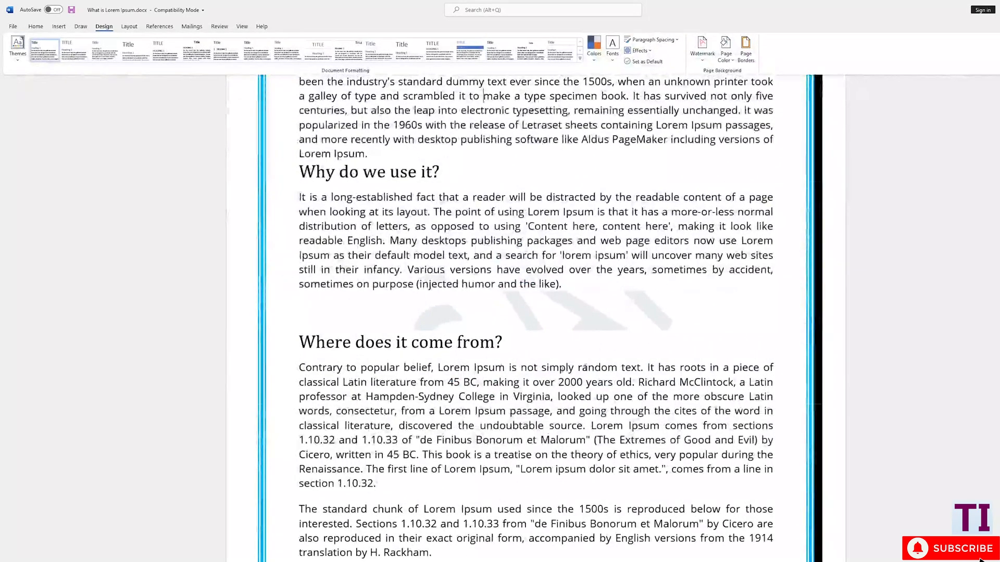
{"action": "scroll", "coordinate": [485, 360], "scroll_direction": "down", "scroll_amount": 5}
{"action": "scroll", "coordinate": [485, 360], "scroll_direction": "down", "scroll_amount": 5}
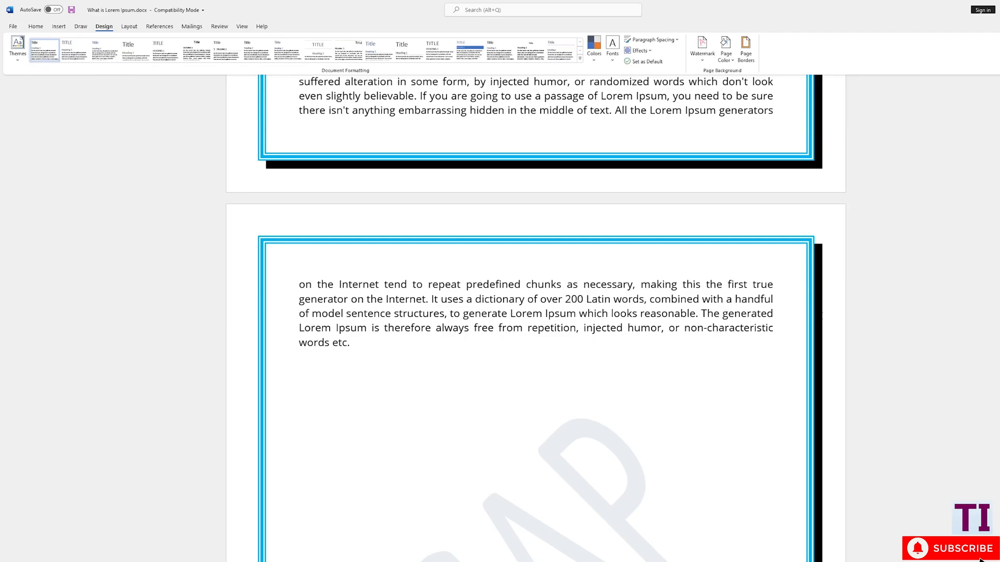
{"action": "scroll", "coordinate": [823, 315], "scroll_direction": "down", "scroll_amount": 7}
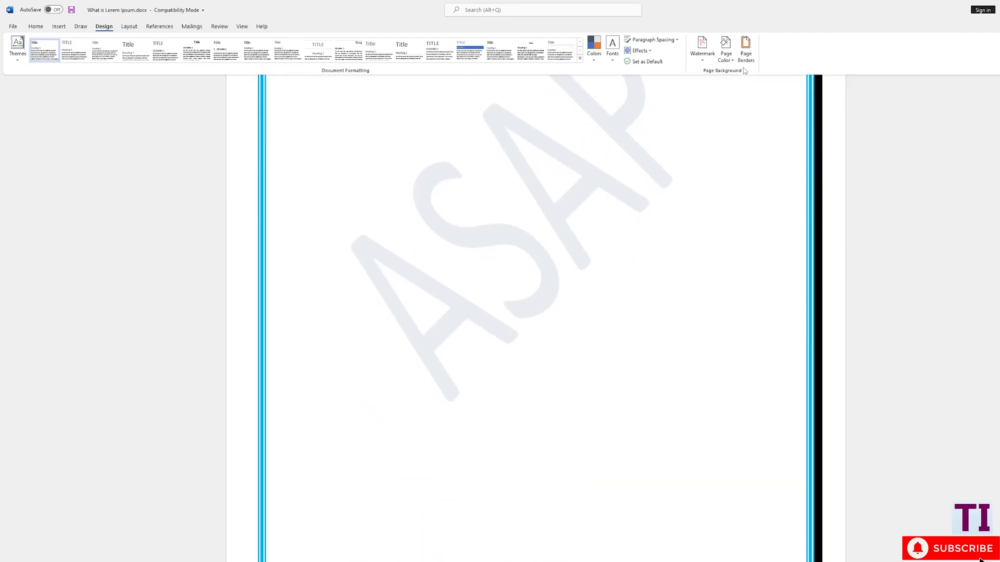
Step: Switch the light blue page border to the 3-D setting with the slanted-dash line style and apply it to the document
{"action": "left_click", "coordinate": [746, 53]}
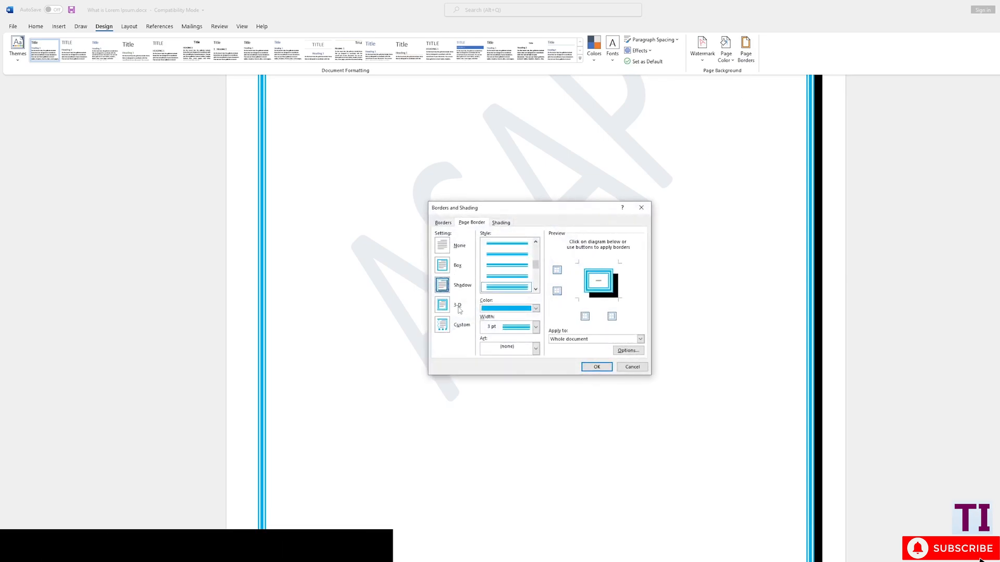
{"action": "left_click", "coordinate": [457, 307]}
{"action": "scroll", "coordinate": [513, 271], "scroll_direction": "down", "scroll_amount": 2}
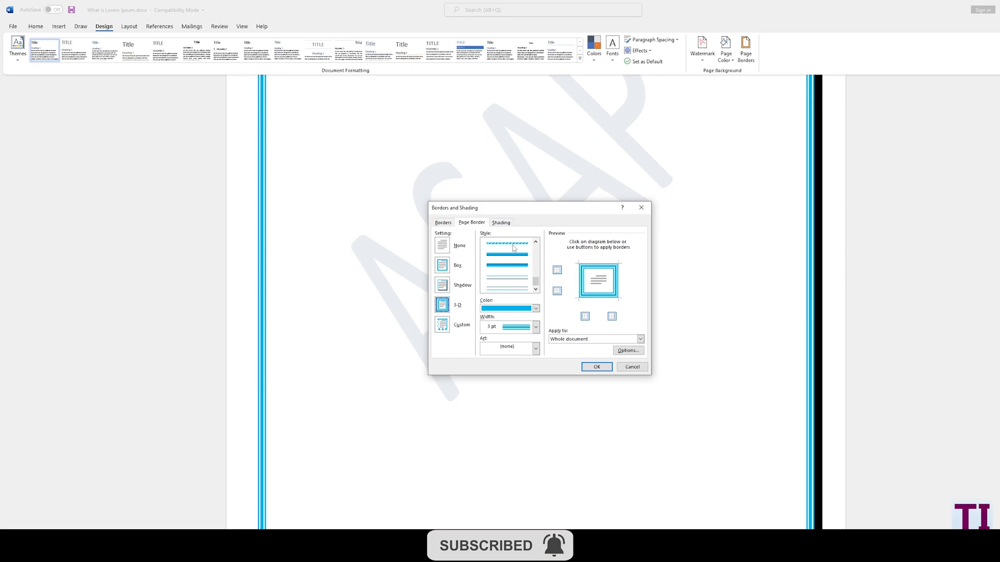
{"action": "left_click", "coordinate": [513, 244]}
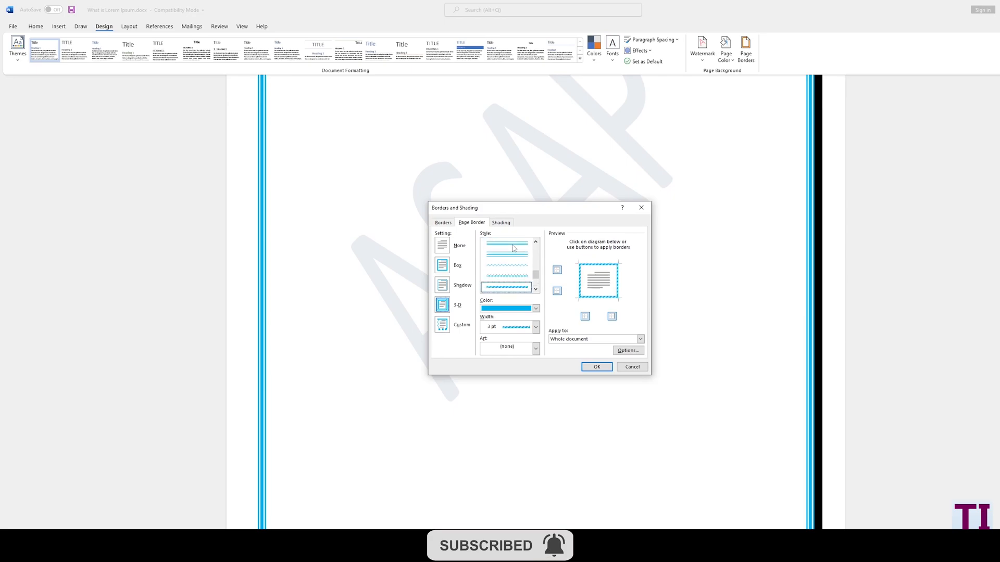
{"action": "left_click", "coordinate": [598, 367]}
{"action": "scroll", "coordinate": [590, 343], "scroll_direction": "down", "scroll_amount": 15}
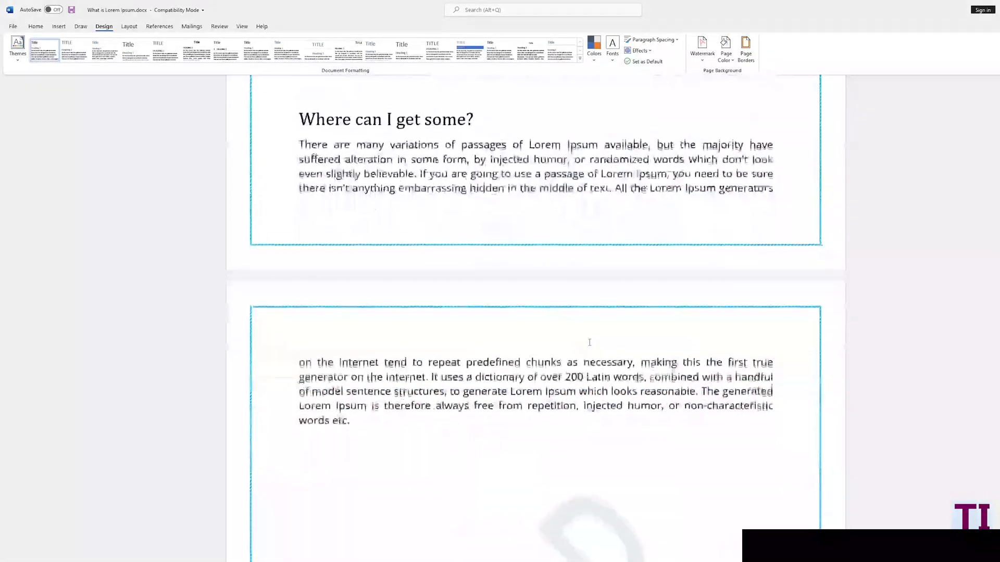
{"action": "scroll", "coordinate": [589, 342], "scroll_direction": "down", "scroll_amount": 8}
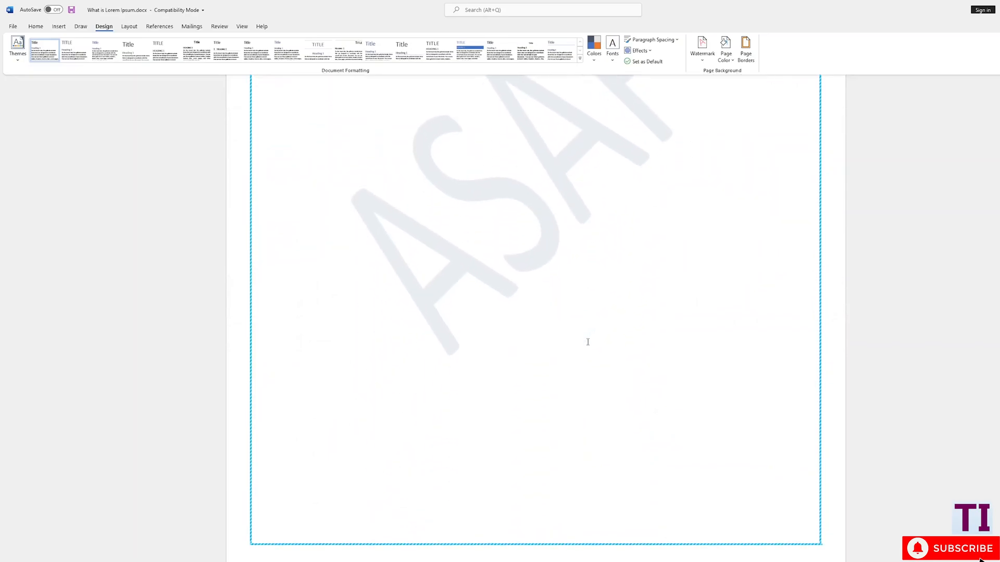